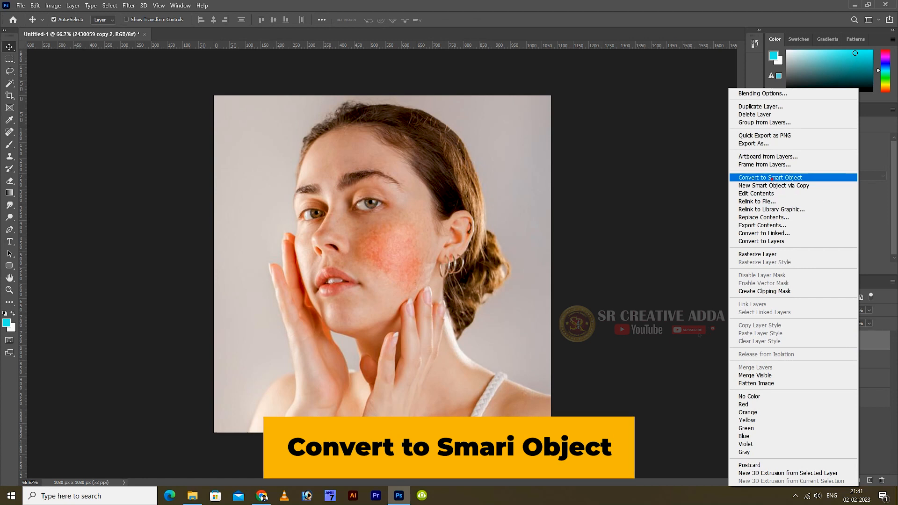
Convert the 2430059 copy layer to a smart object and set its blending mode to Vivid Light.
right_click(846, 358)
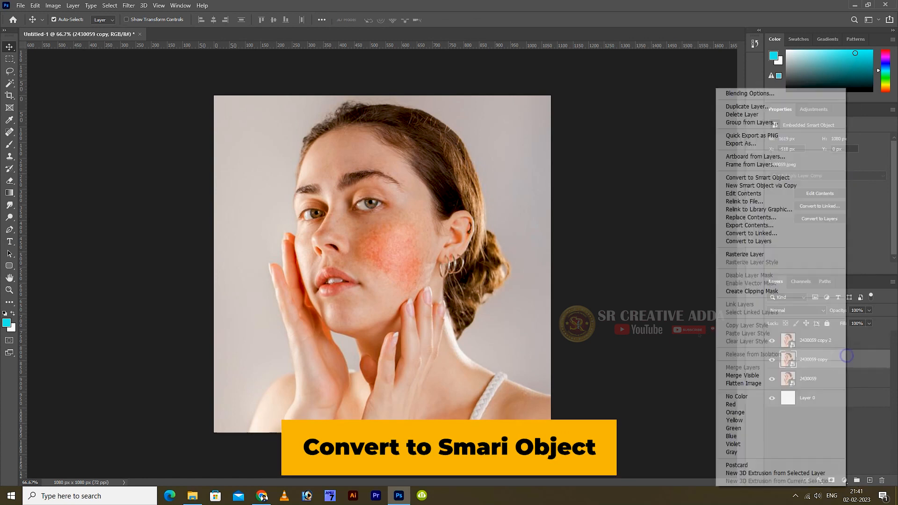
left_click(749, 176)
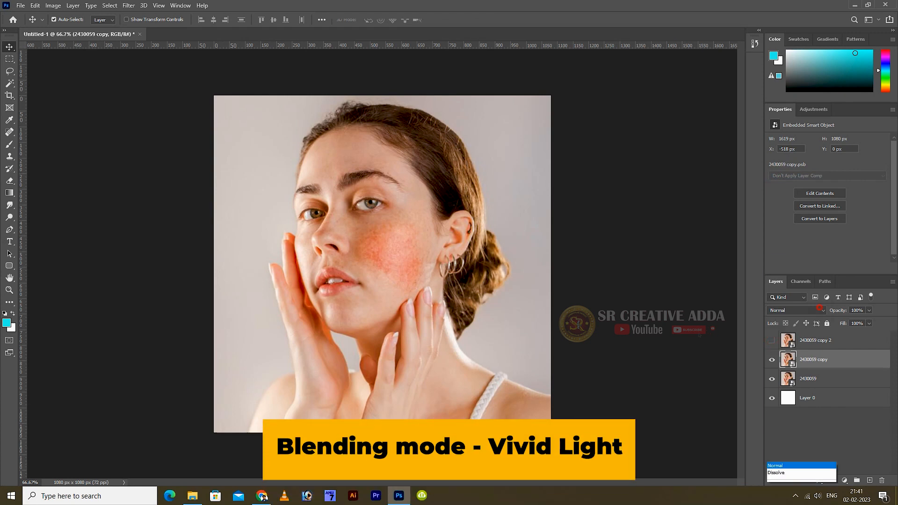
left_click(812, 311)
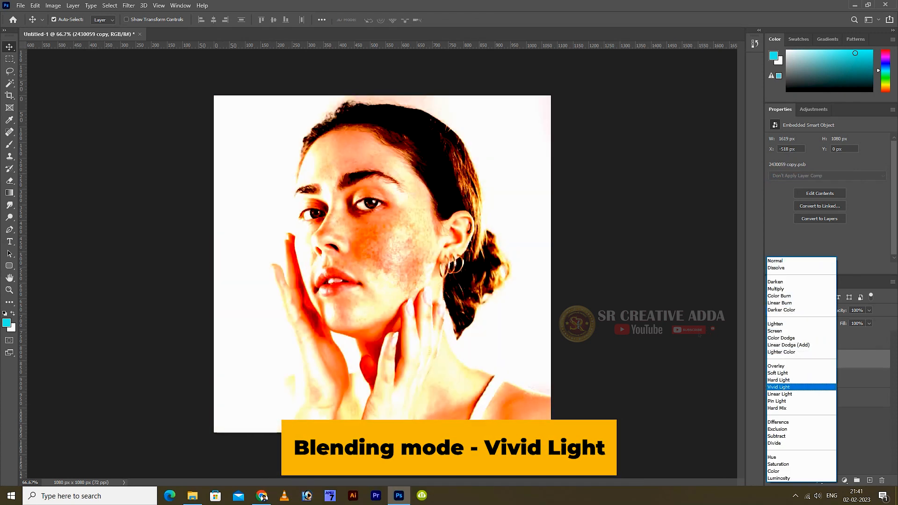
left_click(778, 387)
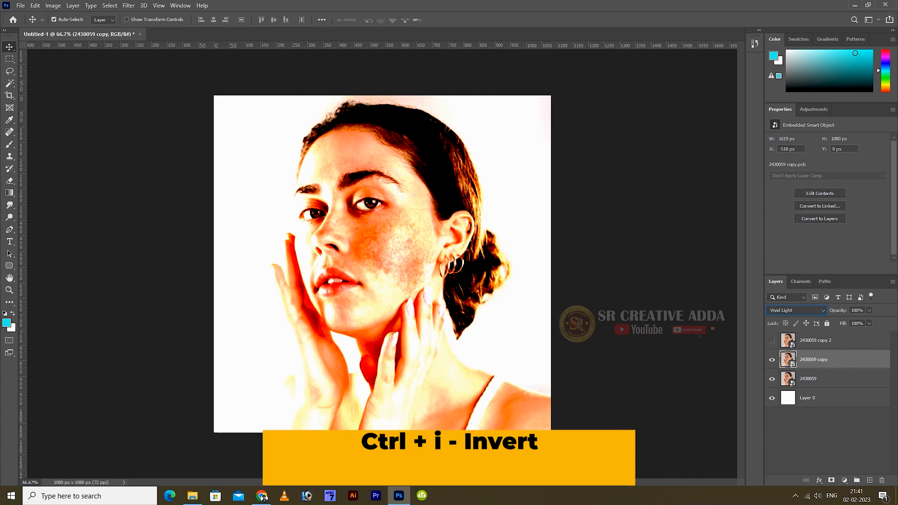
Invert the 2430059 copy layer and apply a High Pass filter with a radius of 8.8 pixels.
key("ctrl+i")
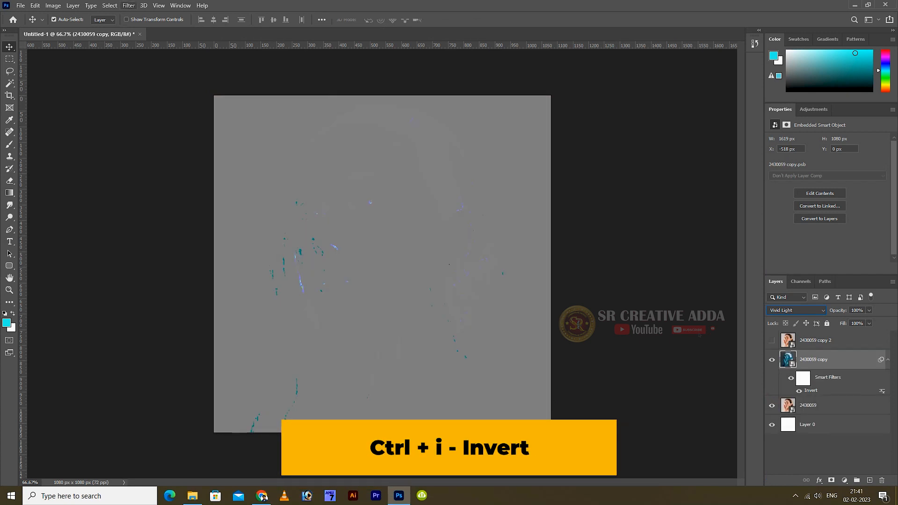
left_click(129, 5)
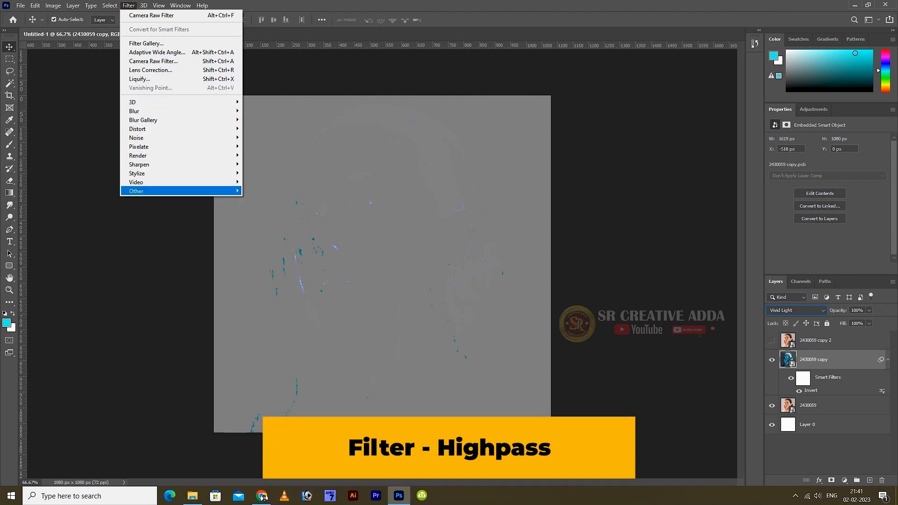
mouse_move(140, 191)
left_click(260, 200)
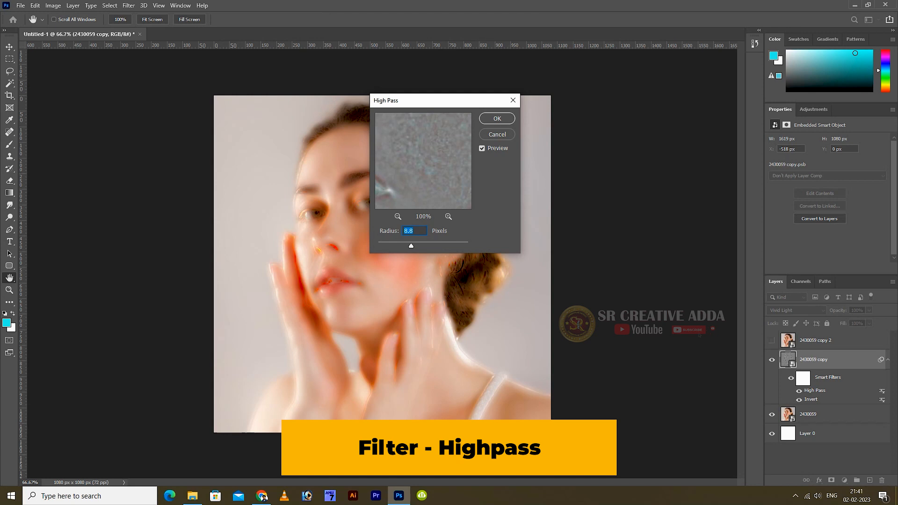
key("Return")
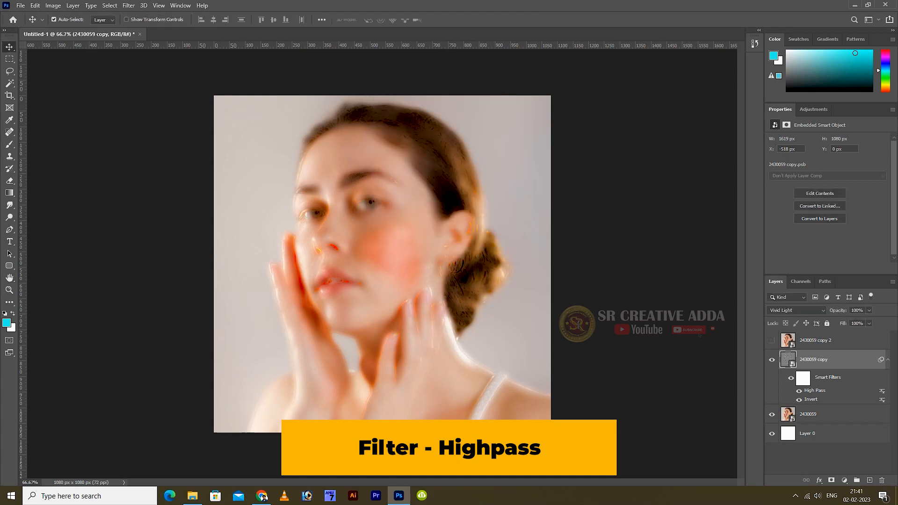
Show the 2430059 copy 2 layer and apply a Surface Blur with radius 38 pixels and threshold 19 levels.
key("alt+bracketright")
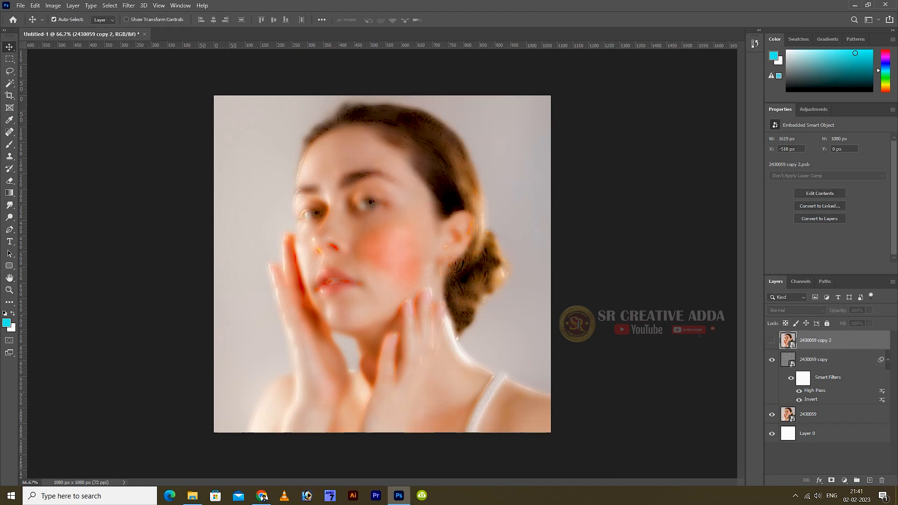
left_click(772, 340)
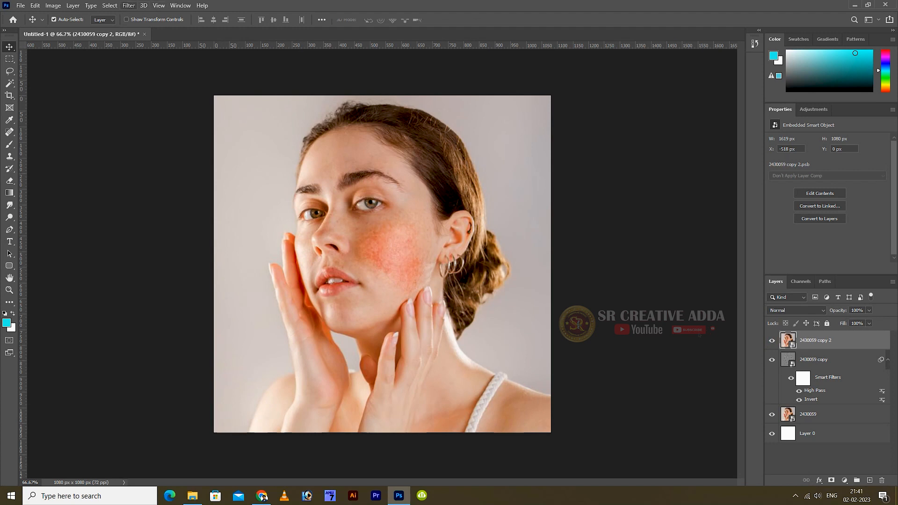
left_click(129, 6)
mouse_move(136, 111)
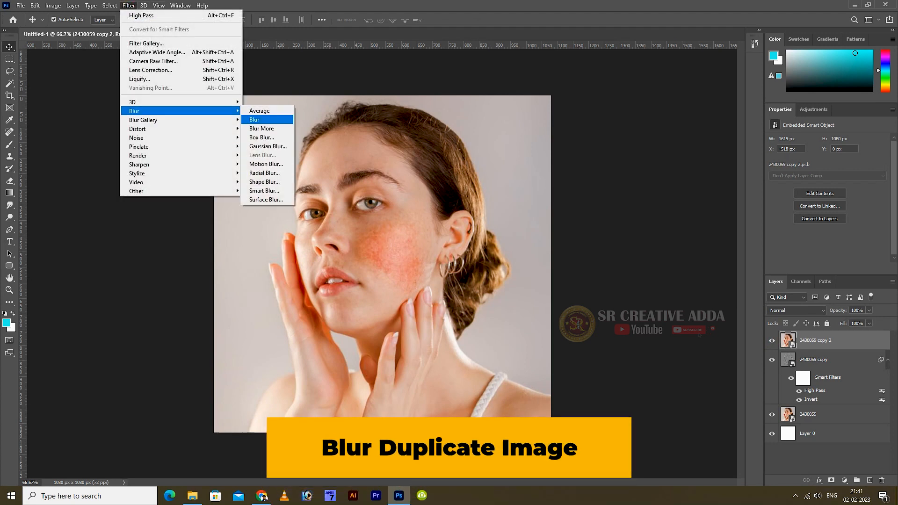
left_click(265, 199)
left_click_drag(423, 239, 384, 265)
left_click_drag(417, 239, 412, 238)
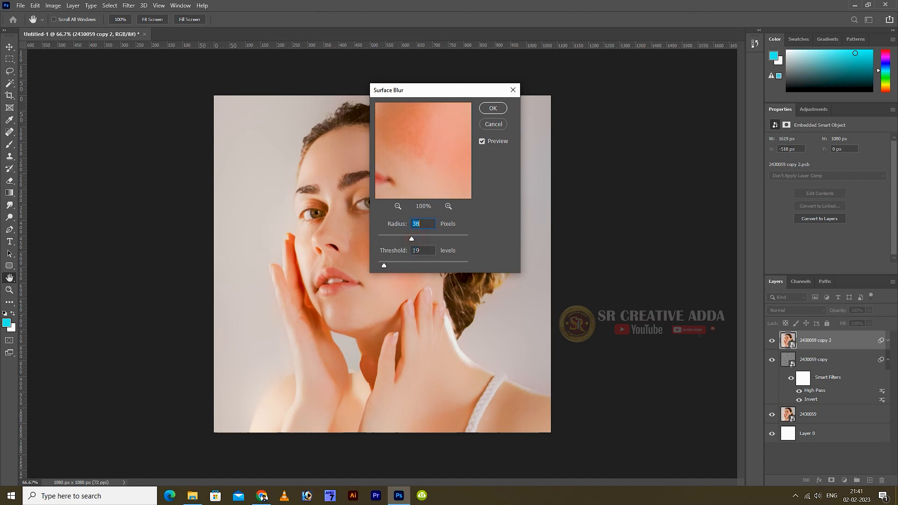
left_click(493, 108)
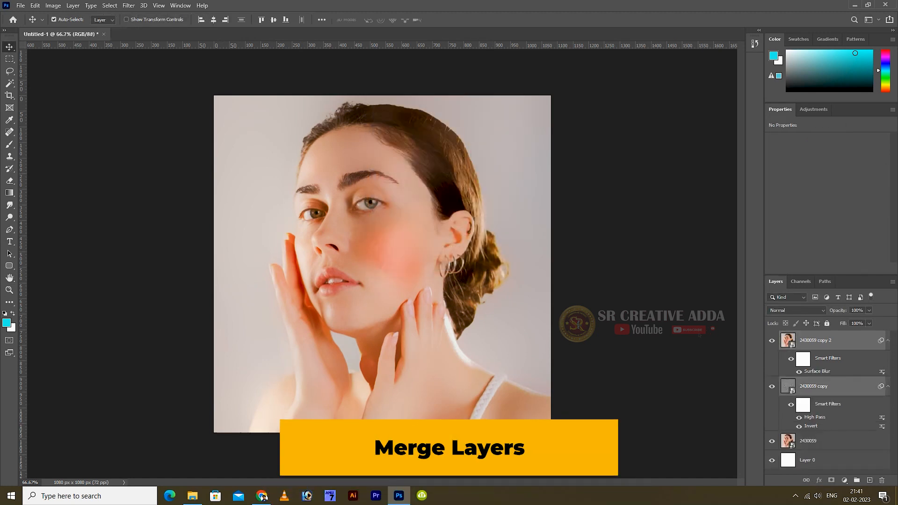
Merge the two filtered copy layers and add a black layer mask to the merged layer.
key("e")
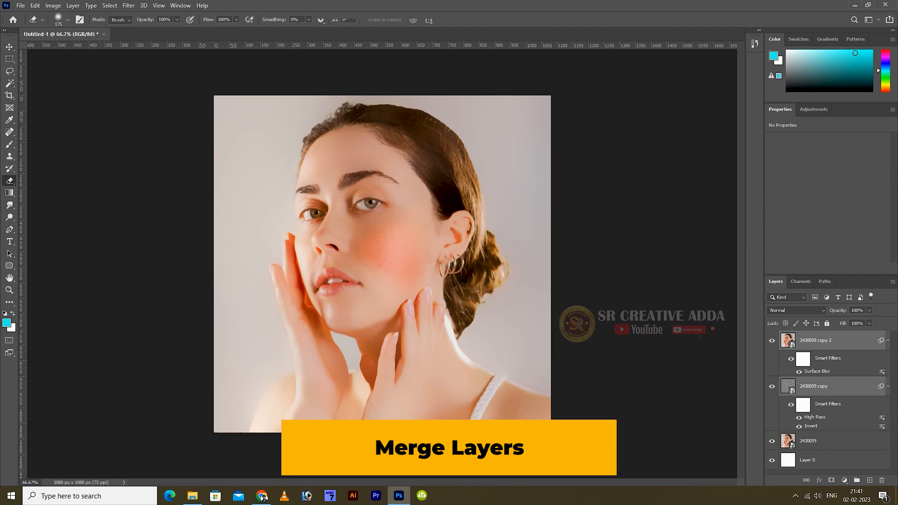
key("ctrl+e")
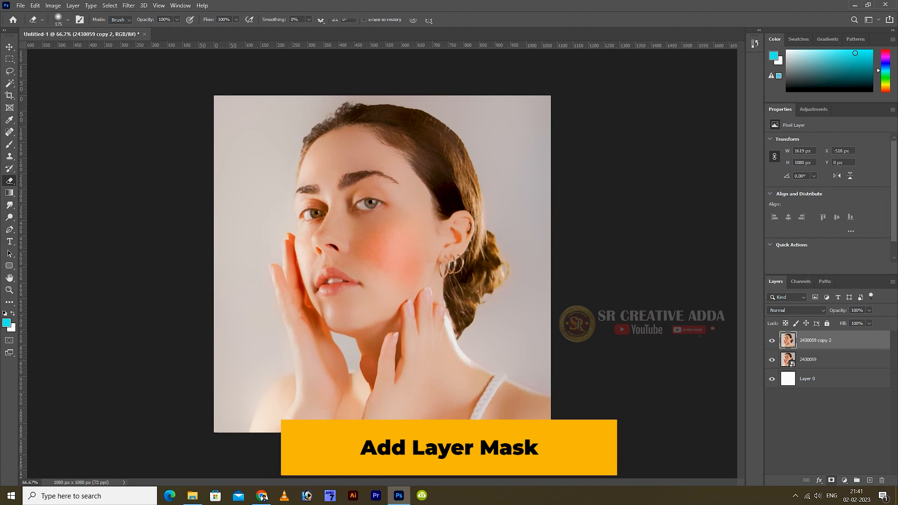
left_click(831, 481, "alt")
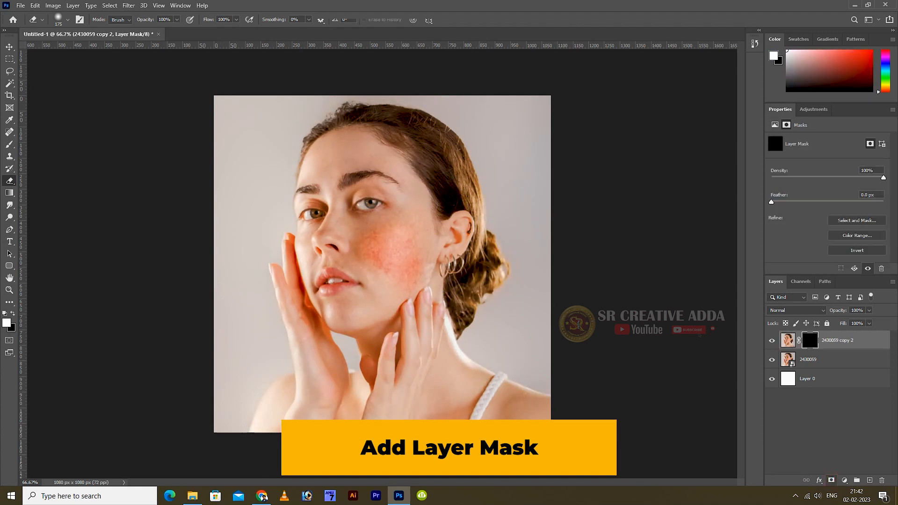
Paint white on the layer mask with the Brush tool over the forehead and the reddened cheek.
key("ctrl+plus")
left_click(9, 144)
mouse_move(317, 107)
left_mouse_down()
mouse_move(322, 91)
mouse_move(360, 100)
left_mouse_up()
mouse_move(425, 195)
left_mouse_down()
mouse_move(430, 162)
mouse_move(434, 271)
left_mouse_up()
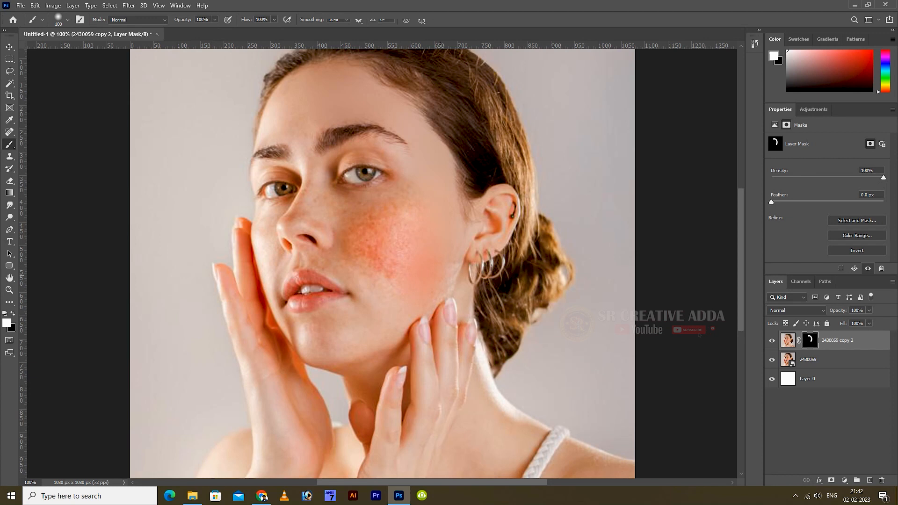
key("bracketleft")
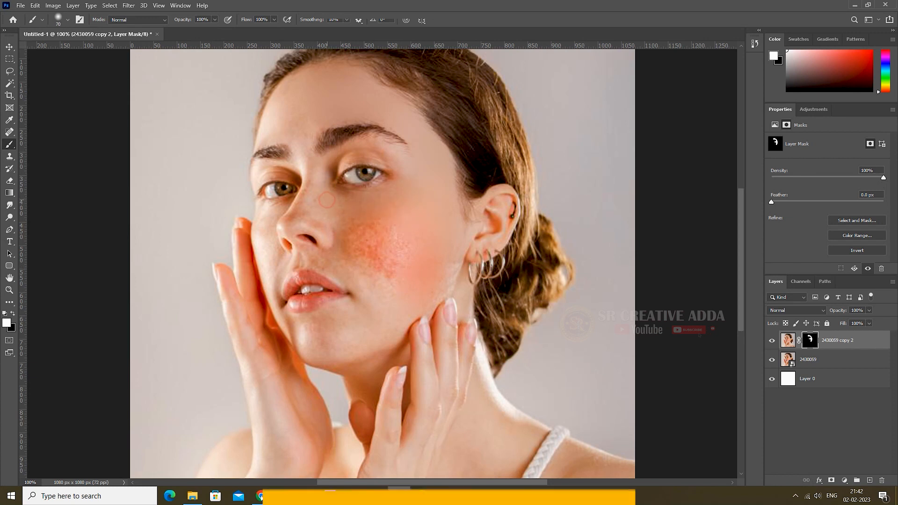
mouse_move(349, 244)
left_mouse_down()
mouse_move(397, 222)
mouse_move(401, 273)
mouse_move(448, 228)
left_mouse_up()
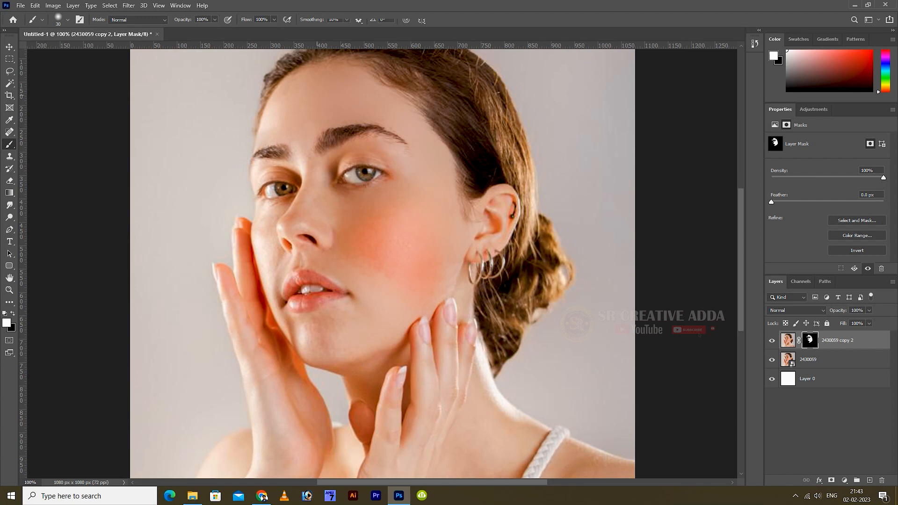
Continue painting white on the mask over the skin around the mouth and chin, adjusting the brush size to fit.
key("bracketright")
key("bracketright")
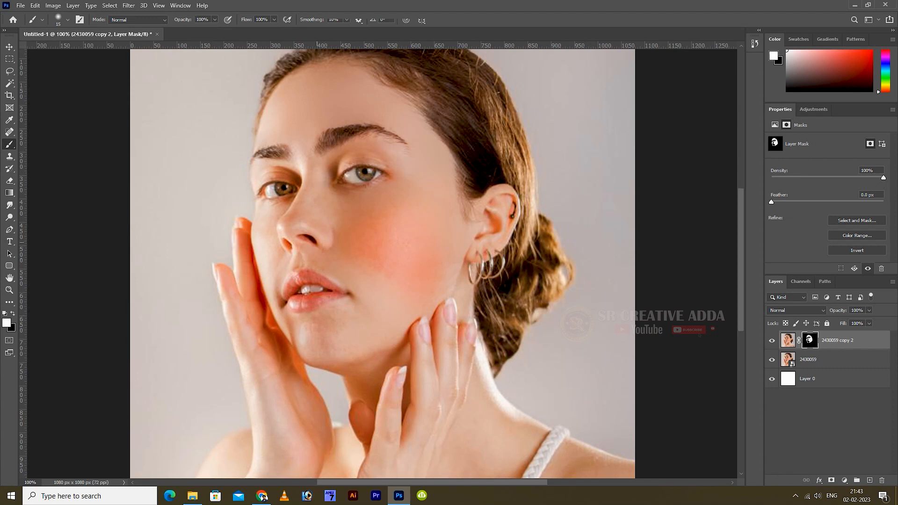
key("]")
left_click(334, 312)
key("bracketright")
key("bracketright")
left_click(309, 355)
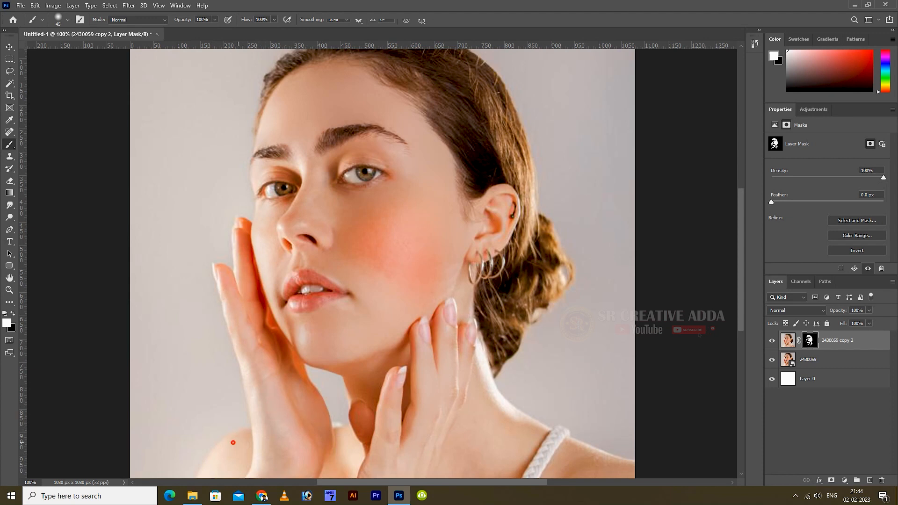
Paint white on the mask over the neck, chest and shoulder skin.
mouse_move(481, 429)
left_mouse_down()
mouse_move(470, 423)
mouse_move(493, 459)
left_mouse_up()
mouse_move(534, 434)
left_mouse_down()
mouse_move(526, 440)
mouse_move(618, 466)
mouse_move(565, 460)
mouse_move(575, 470)
left_mouse_up()
left_click(500, 470)
left_click(467, 462)
key("ctrl+minus")
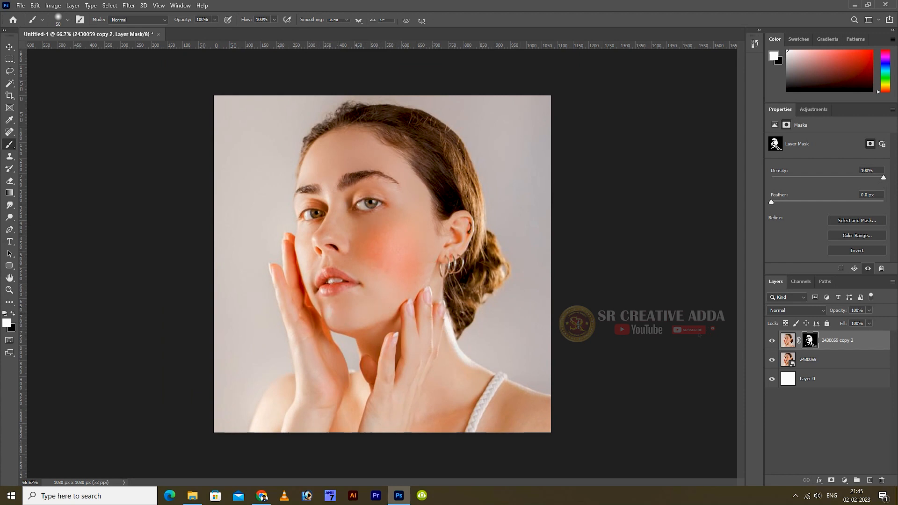
Open the Camera Raw Filter on the merged layer's image and set Contrast +20, Highlights -7, Shadows -27, Blacks -8 and Texture +12.
left_click(790, 341)
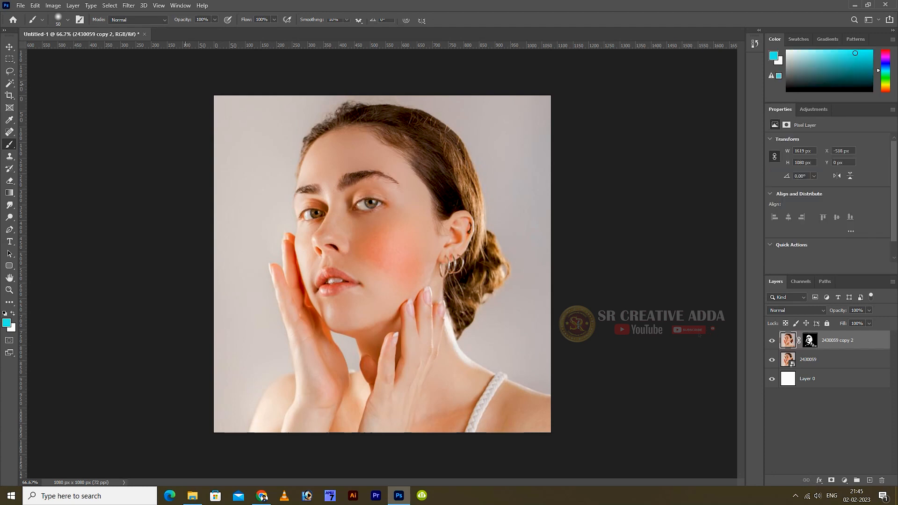
left_click(128, 6)
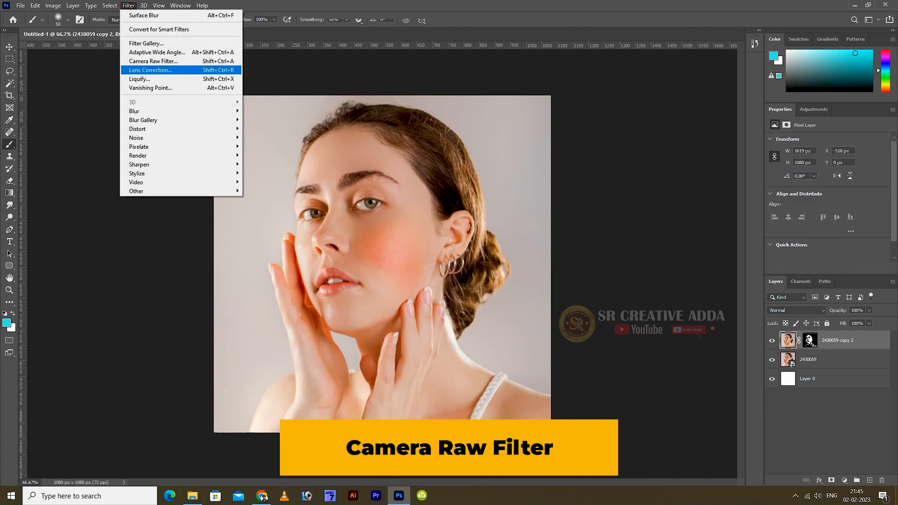
left_click(153, 61)
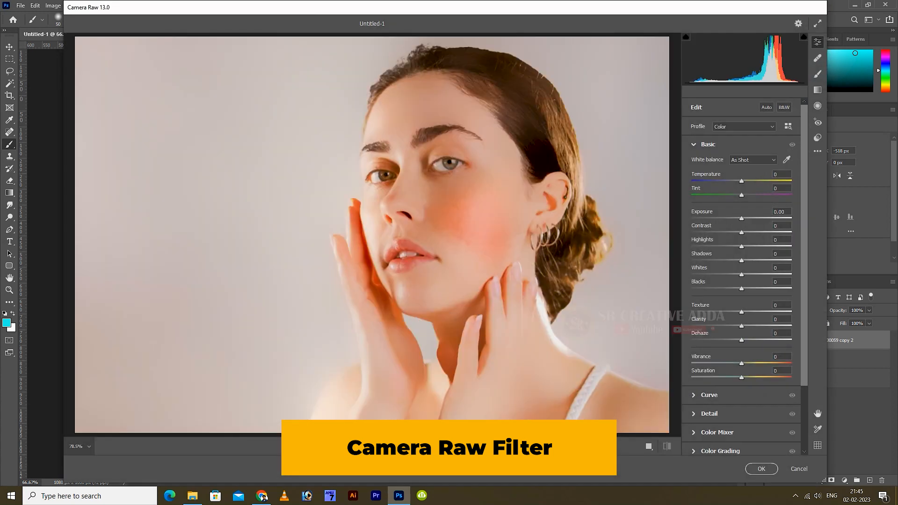
left_click_drag(742, 218, 737, 289)
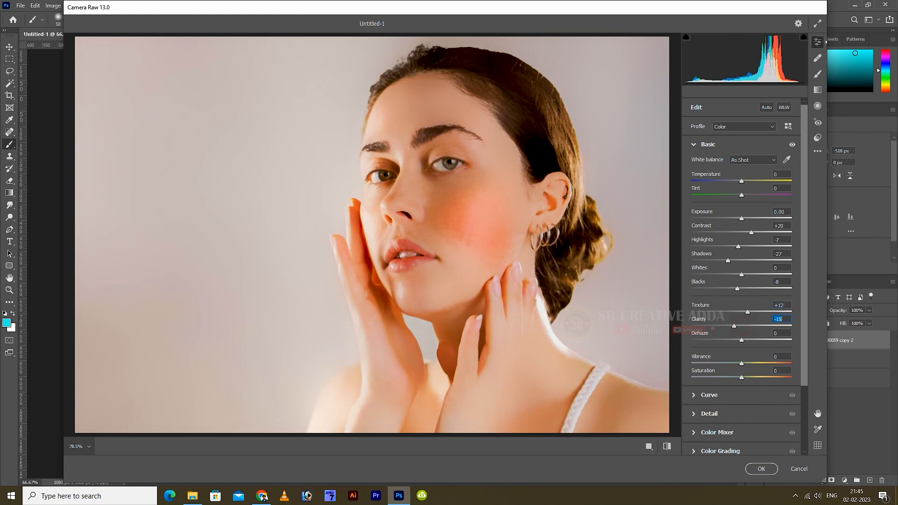
Set Clarity to +6, Dehaze to +3 and Vibrance to +5 in the Camera Raw Filter.
left_click_drag(734, 327, 745, 326)
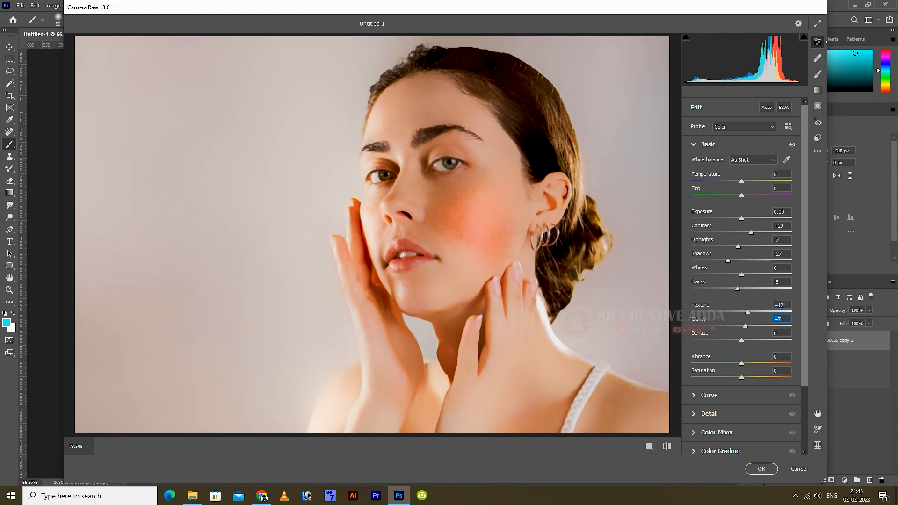
key("Tab")
key("Up")
key("Up")
key("Up")
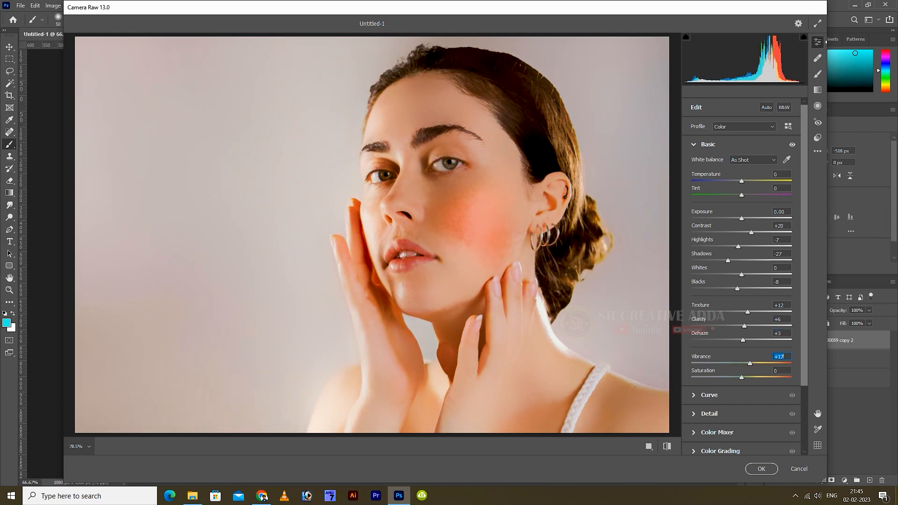
key("Down")
key("Down")
key("Down")
key("Down")
key("Down")
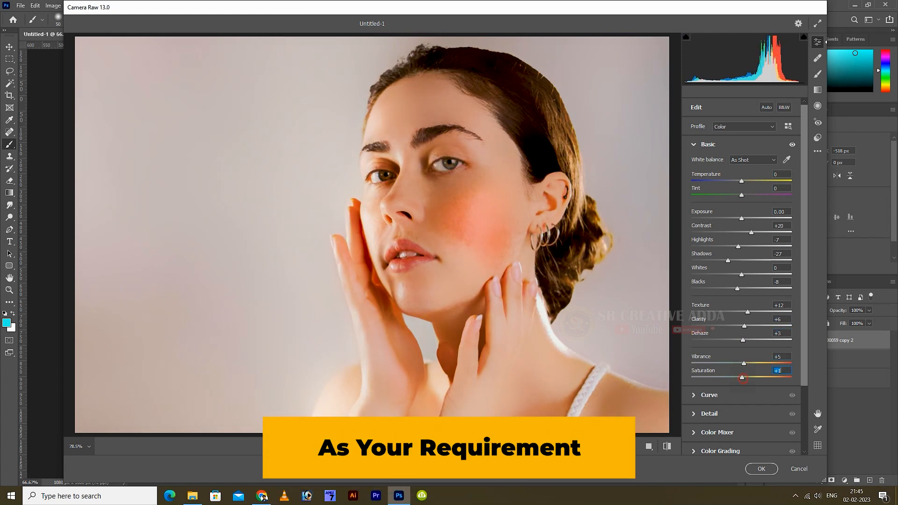
Fine-tune the Saturation and apply the Camera Raw Filter.
key("Tab")
key("Up")
key("Up")
key("Up")
key("Up")
key("Up")
key("Up")
key("Up")
key("Down")
key("Down")
key("Down")
key("Down")
key("Down")
key("Return")
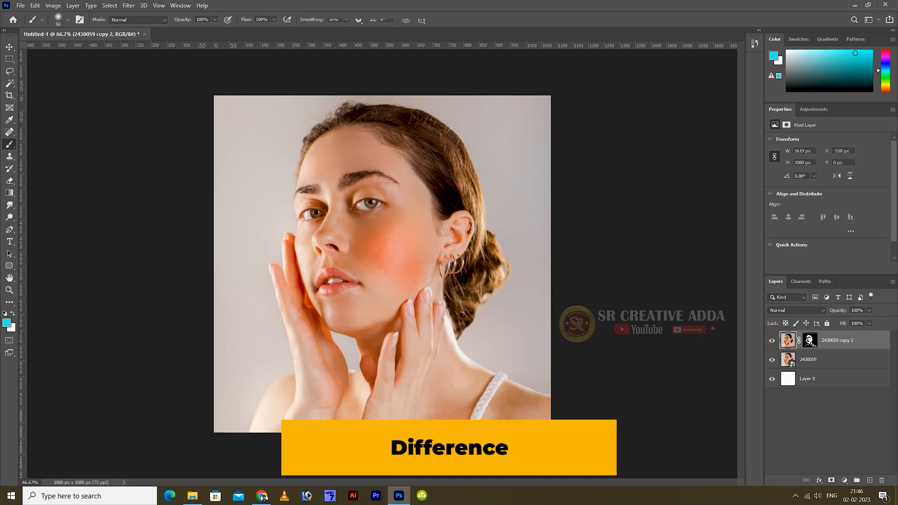
Toggle the retouched layer's visibility to compare the face before and after the retouch.
left_click(773, 340)
left_click(773, 341)
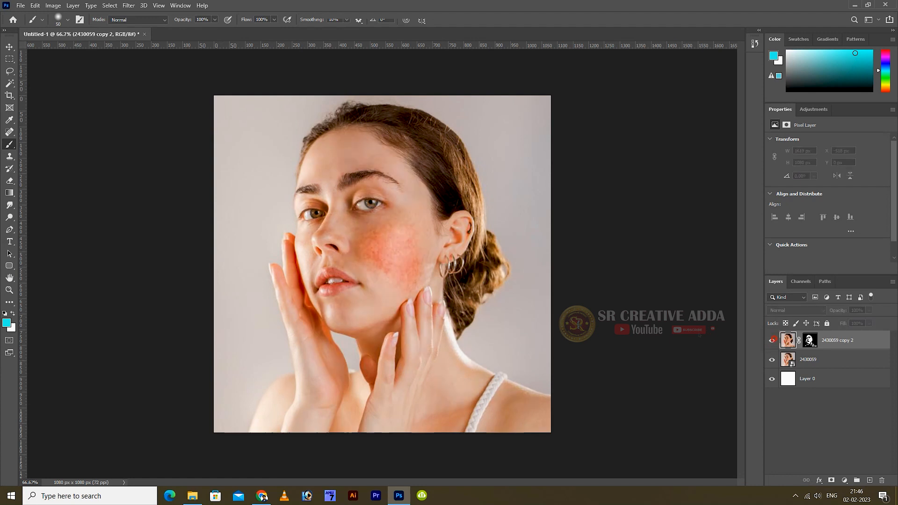
left_click(773, 340)
left_click(773, 341)
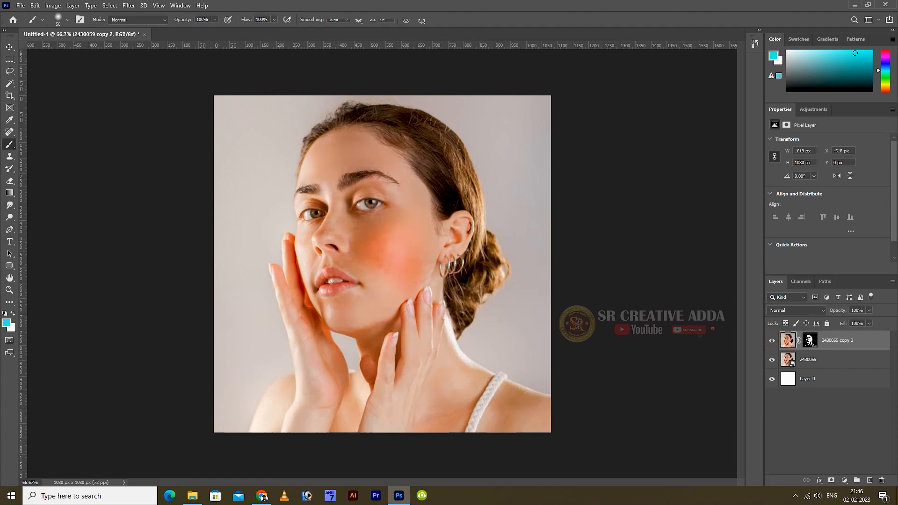
Refine the retouched layer's mask close up on the face with a 25 px white brush.
left_click(811, 341)
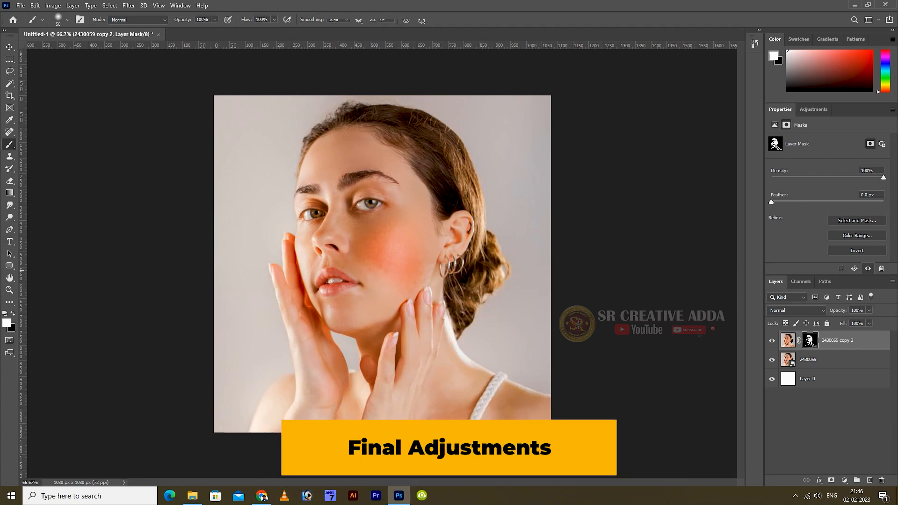
key("ctrl+plus")
key("ctrl+plus")
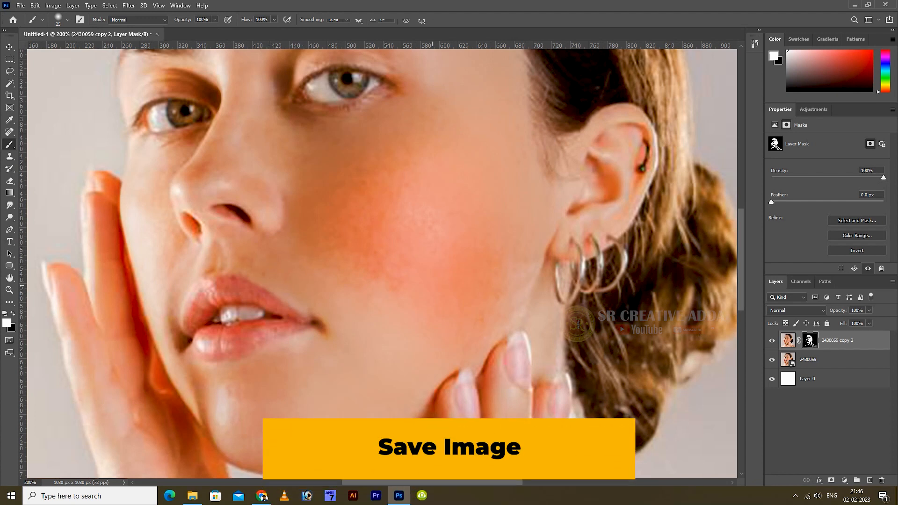
key("ctrl+minus")
key("ctrl+minus")
Save the document on the computer as a Photoshop file named "out put" in the project 56 folder.
left_click(21, 5)
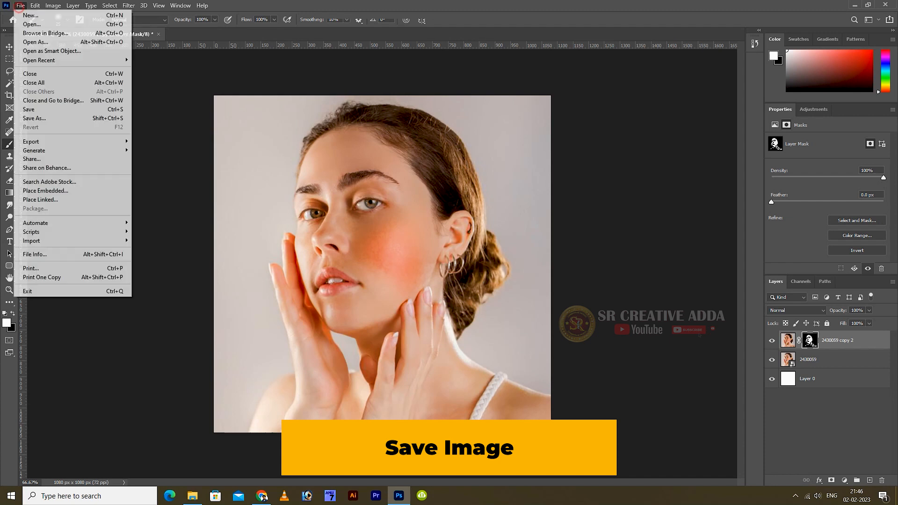
left_click(47, 109)
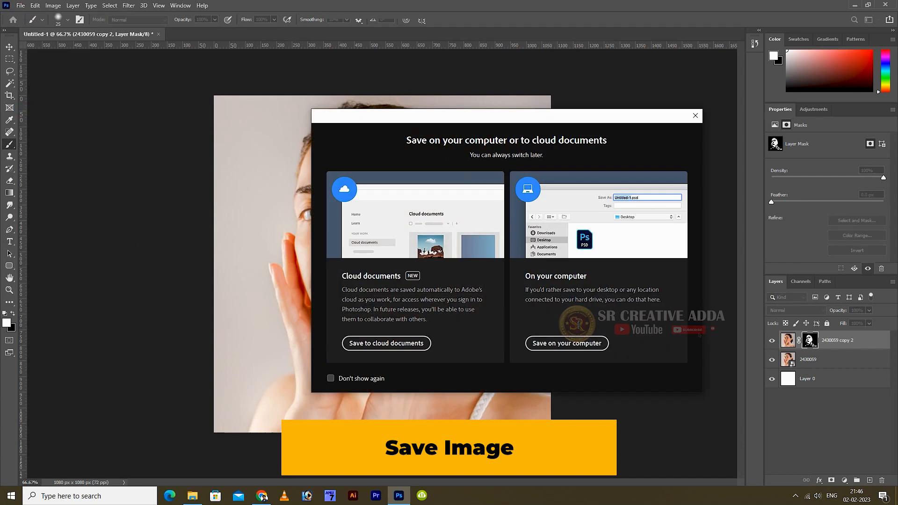
left_click(568, 343)
type("out put")
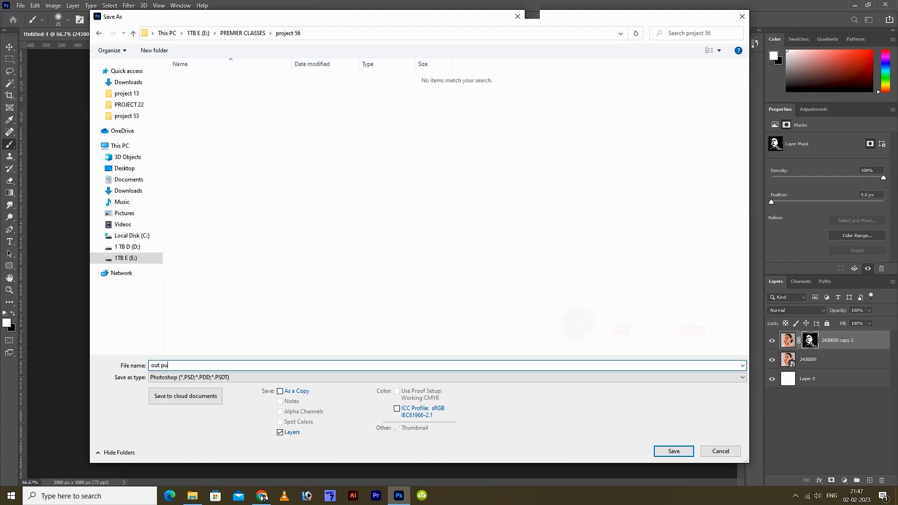
key("Return")
key("Return")
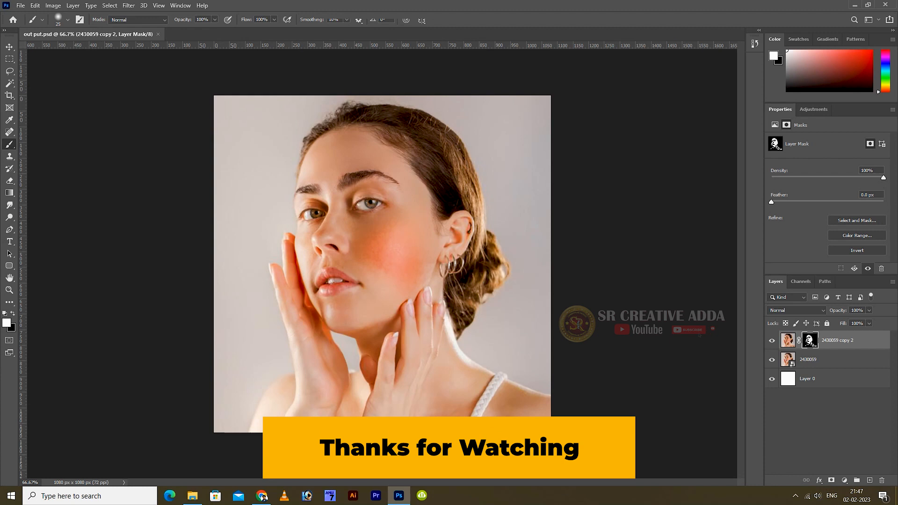
Repeatedly hide and show the 2430059 copy 2 layer to examine the final retouch against the original photo.
left_click(772, 340)
left_click(772, 340)
left_click(772, 340)
left_click(772, 340)
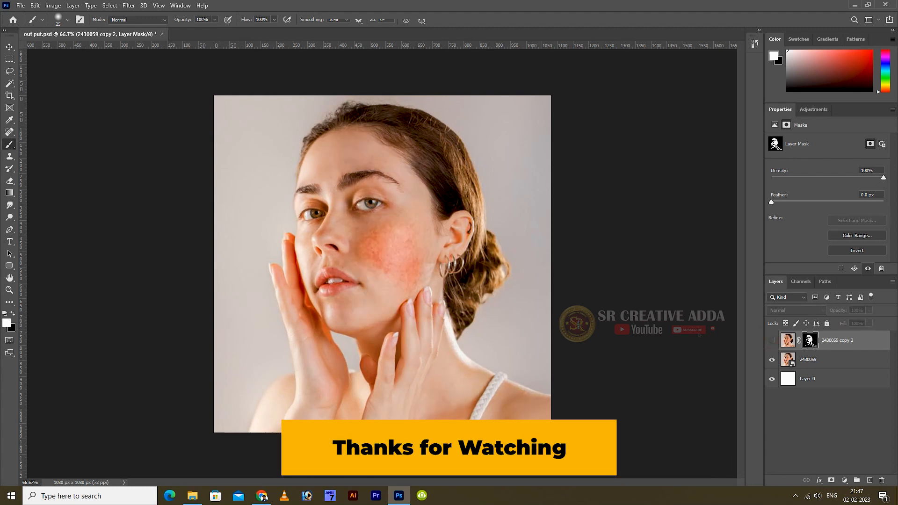
left_click(772, 340)
left_click(772, 340)
left_click(772, 341)
left_click(772, 340)
left_click(772, 341)
left_click(772, 340)
left_click(772, 340)
left_click(772, 340)
left_click(772, 340)
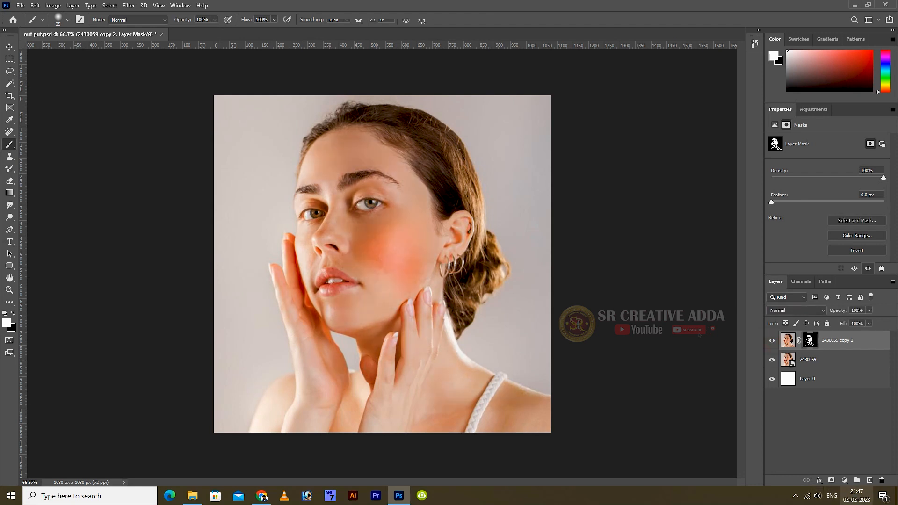